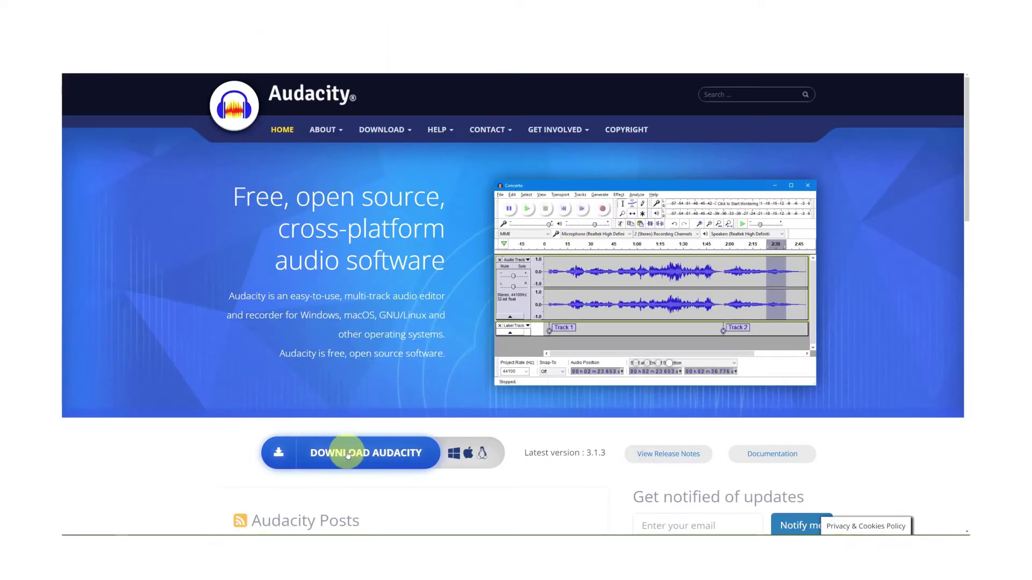
# Step: Save the Windows Audacity installer from the website's download page
pyautogui.click(346, 454)
pyautogui.click(293, 431)
pyautogui.click(384, 380)
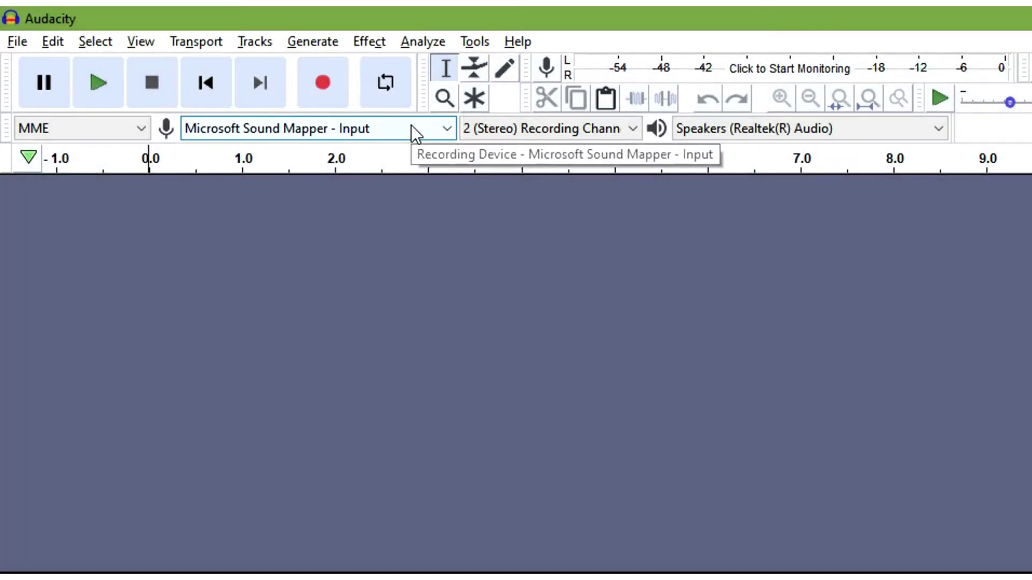
pyautogui.click(413, 128)
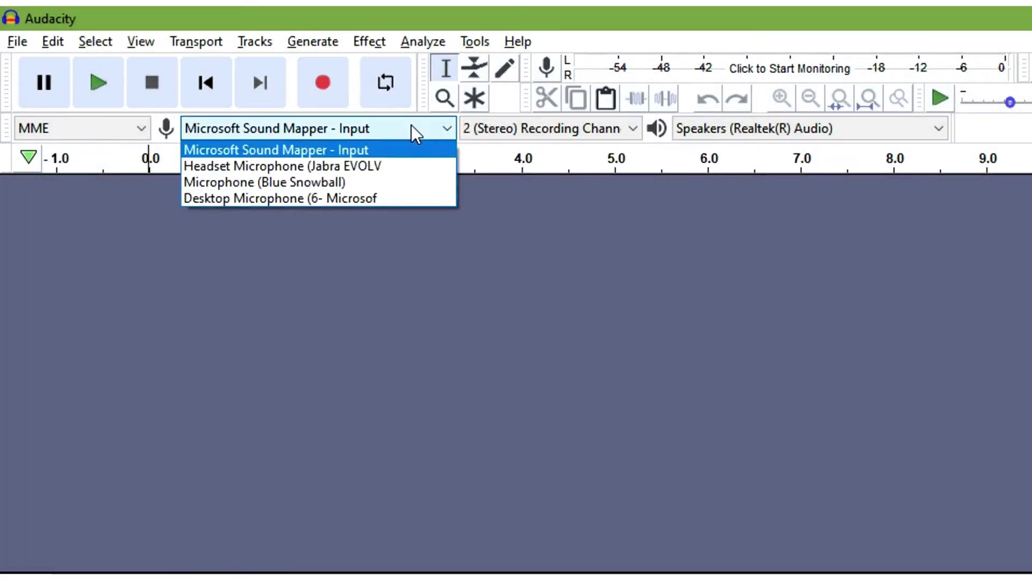
pyautogui.click(412, 127)
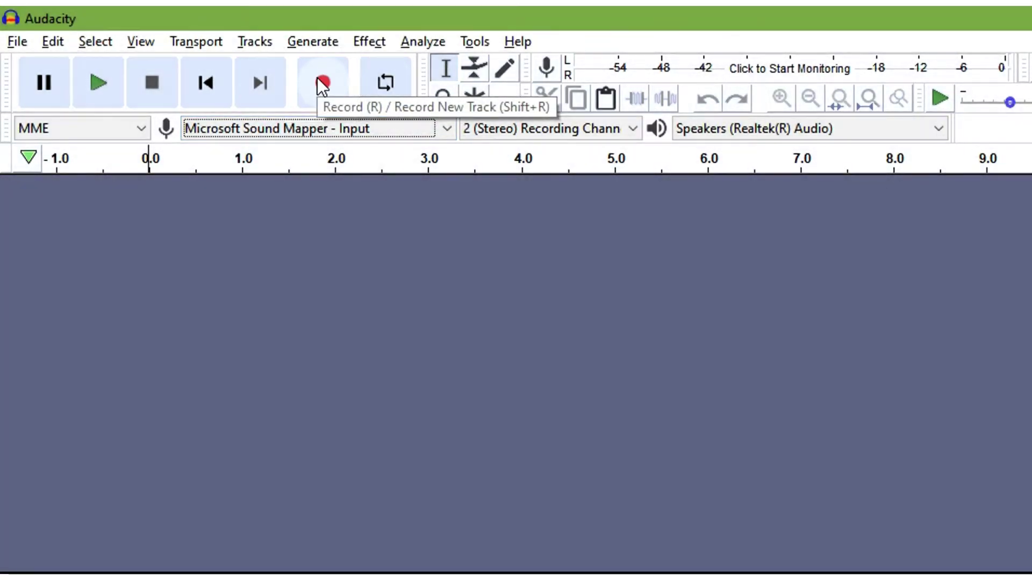
# Step: Record a roughly 5.6-second spoken clip into a new stereo Audio Track #1
pyautogui.click(318, 79)
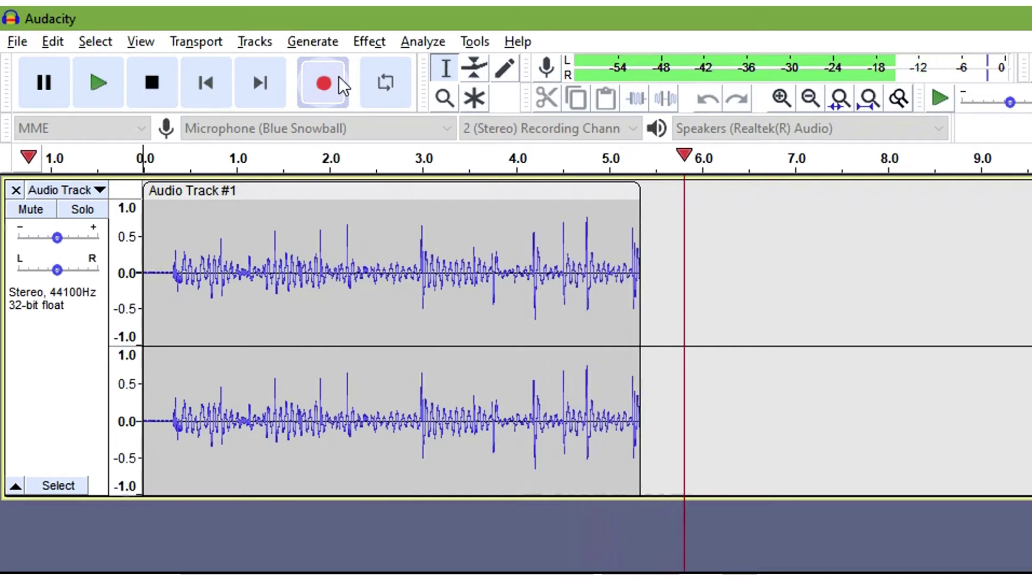
pyautogui.click(170, 85)
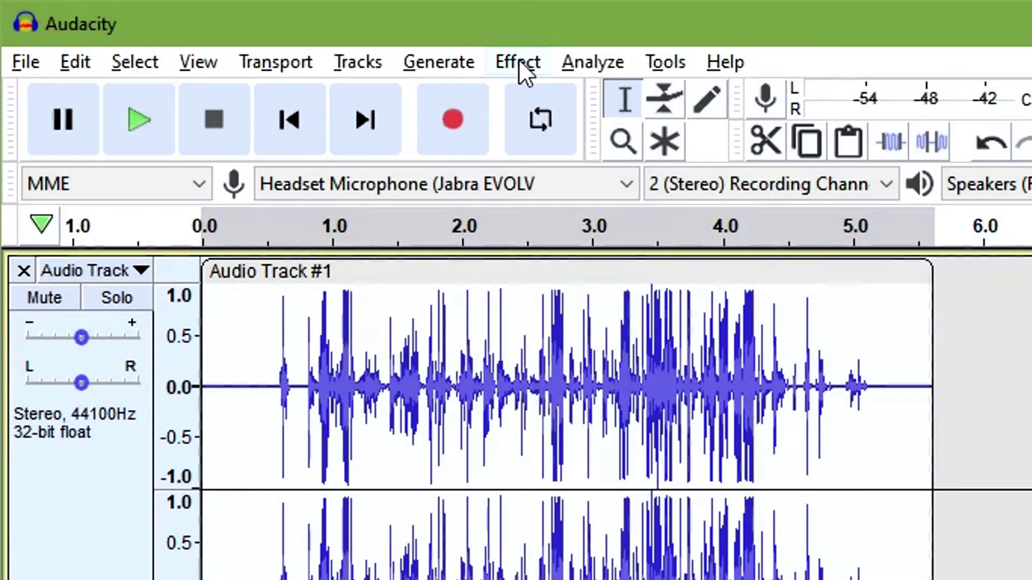
# Step: Apply the Limiter as a Hard Limit at -6.30 dB to the voice track
pyautogui.click(518, 60)
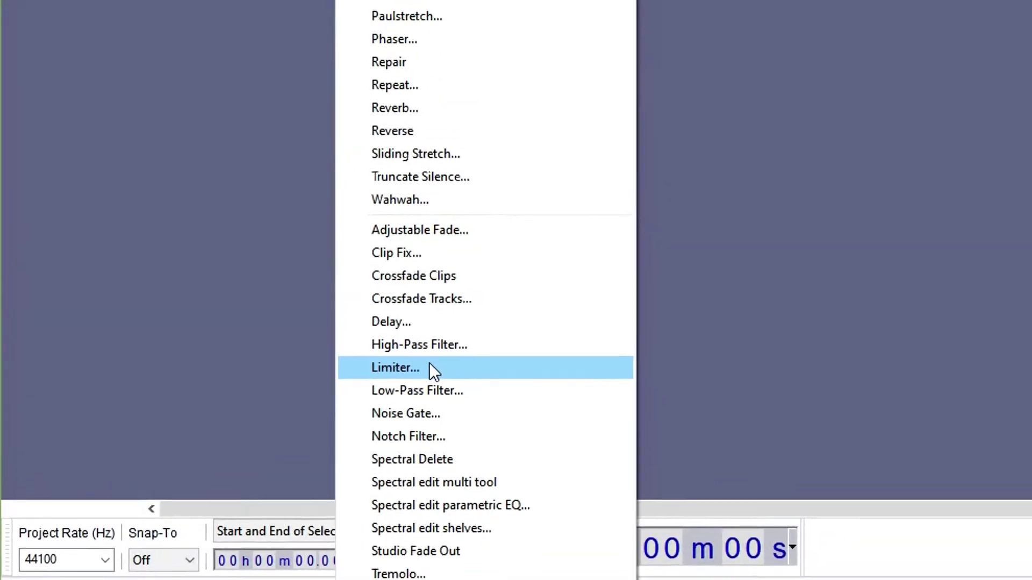
pyautogui.click(443, 338)
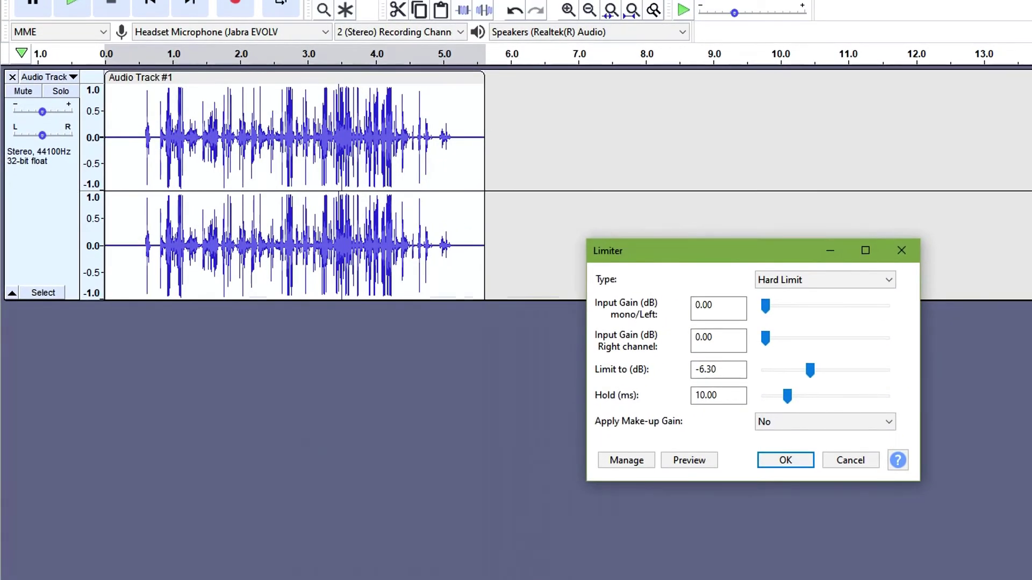
pyautogui.click(783, 462)
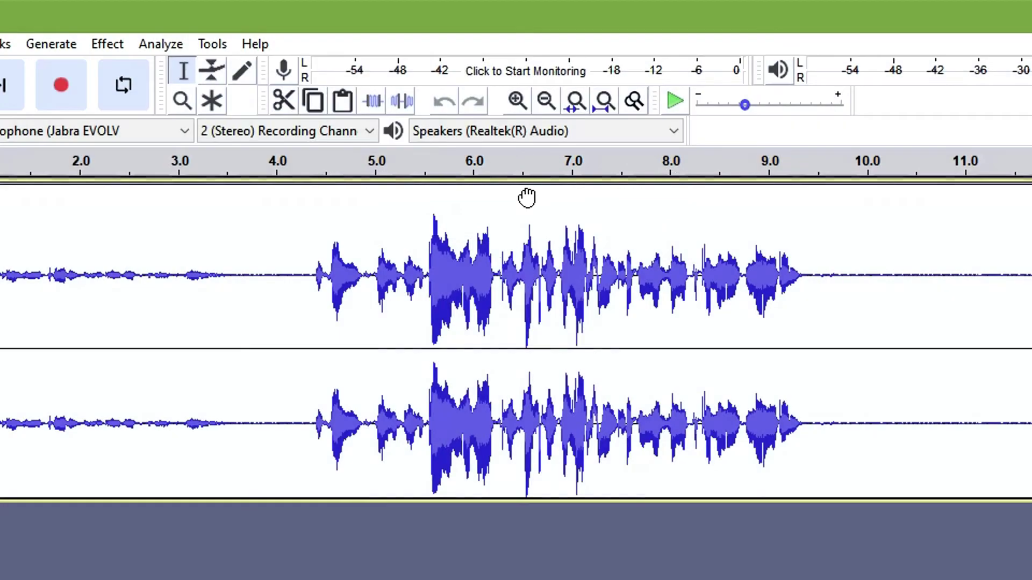
# Step: Open the Effect menu to reach the Compressor for the quiet then loud track
pyautogui.click(108, 45)
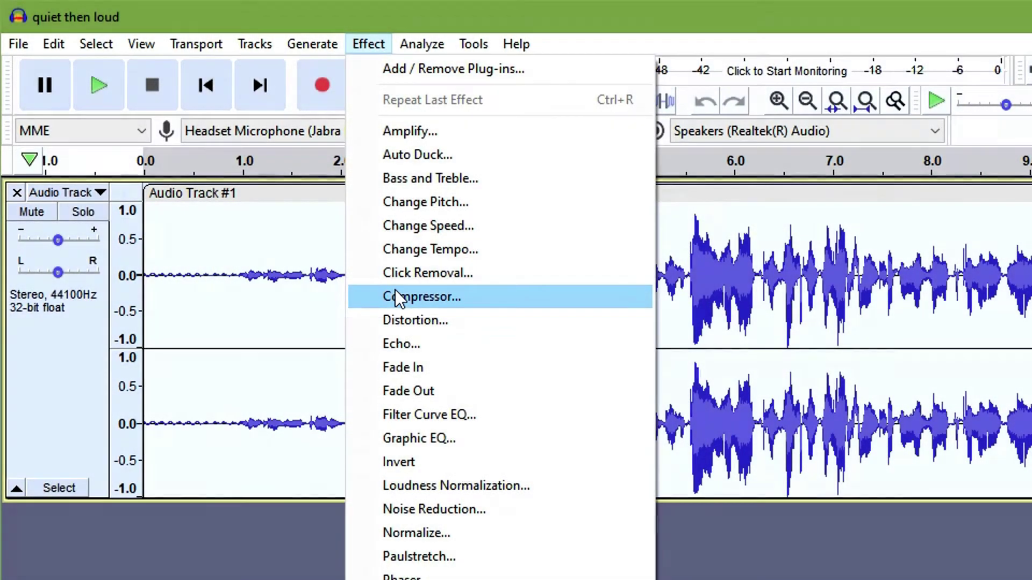
# Step: Compress the track with a -30 dB threshold and a ratio of about 3.1:1
pyautogui.click(397, 298)
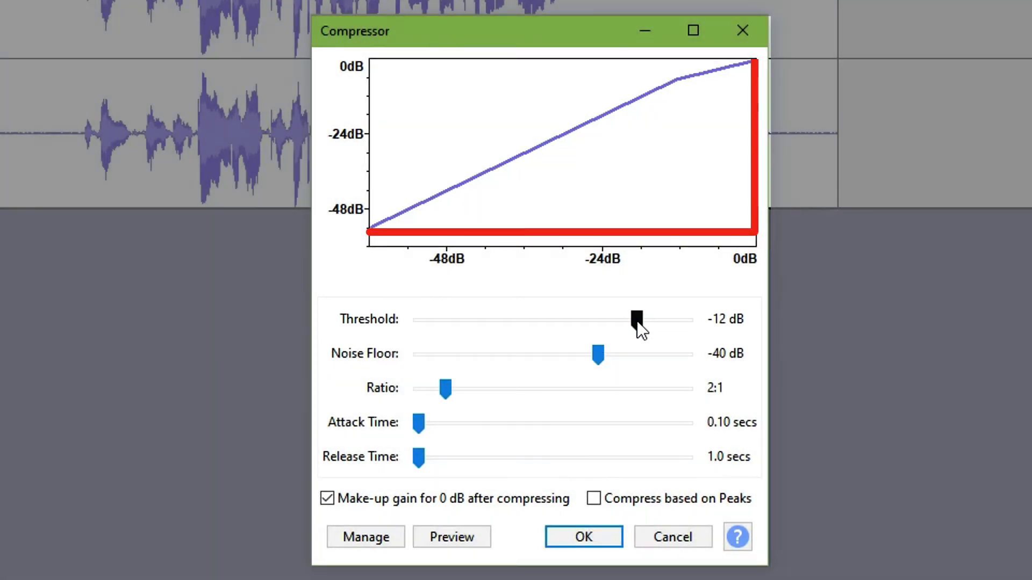
pyautogui.moveTo(637, 321); pyautogui.dragTo(529, 321)
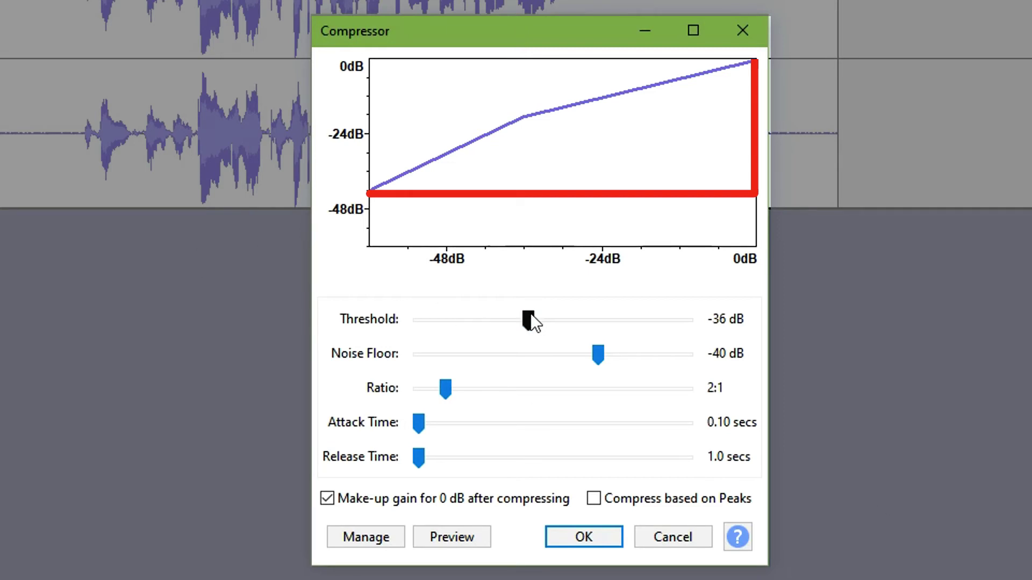
pyautogui.moveTo(531, 316); pyautogui.dragTo(557, 315)
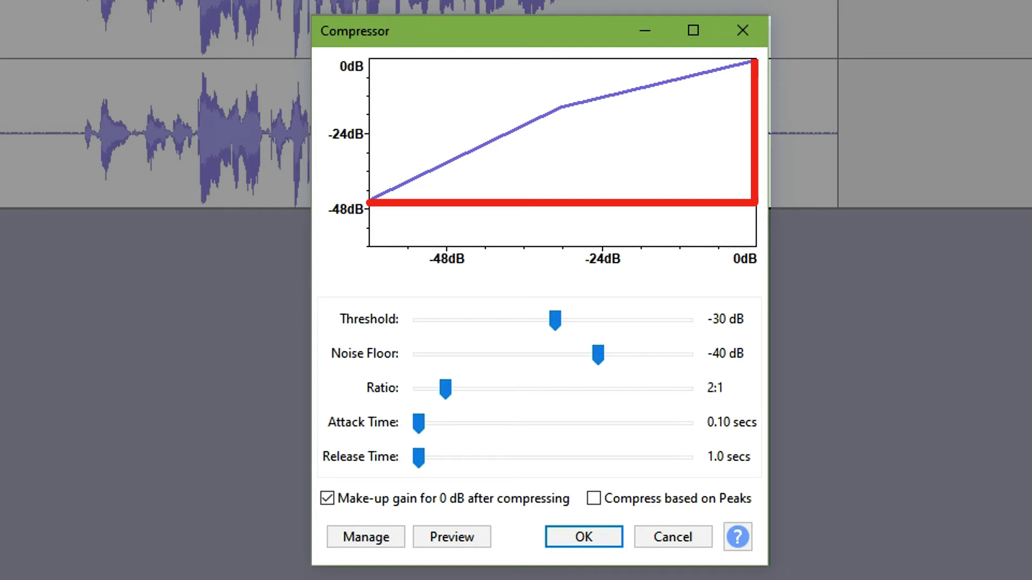
pyautogui.click(445, 388)
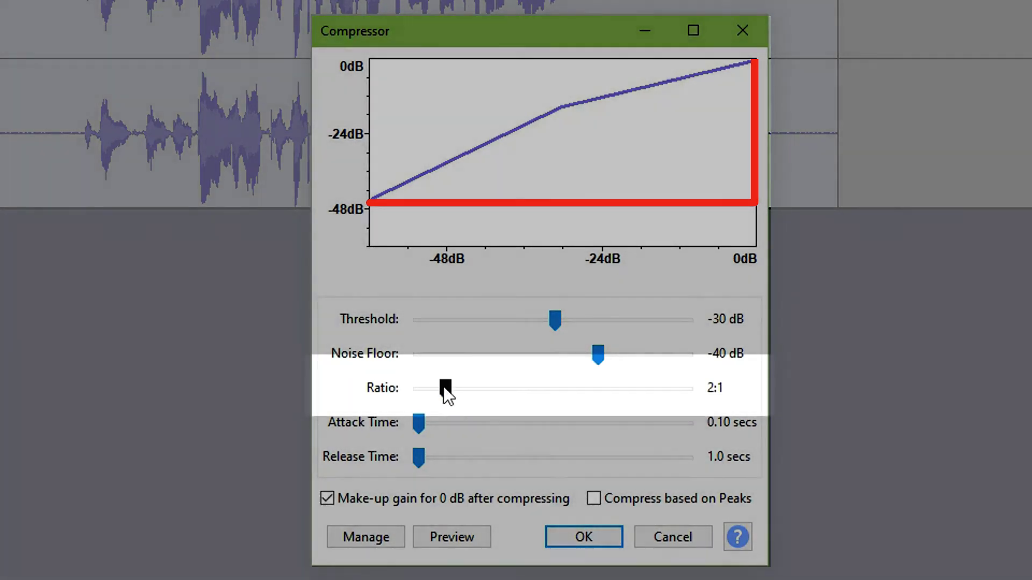
pyautogui.moveTo(445, 388)
pyautogui.mouseDown()
pyautogui.moveTo(492, 388)
pyautogui.moveTo(467, 386)
pyautogui.moveTo(479, 387)
pyautogui.mouseUp()
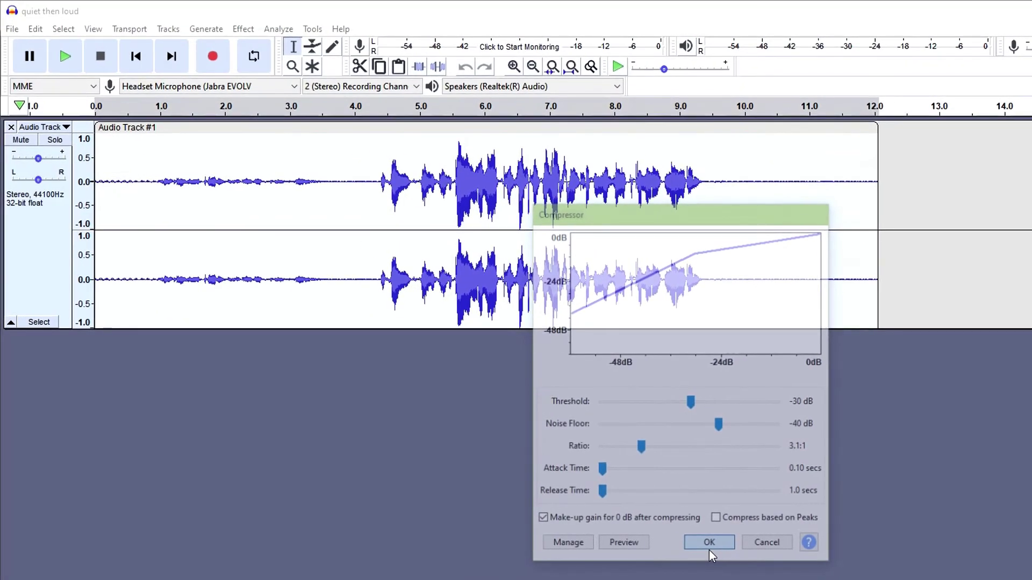
pyautogui.click(709, 548)
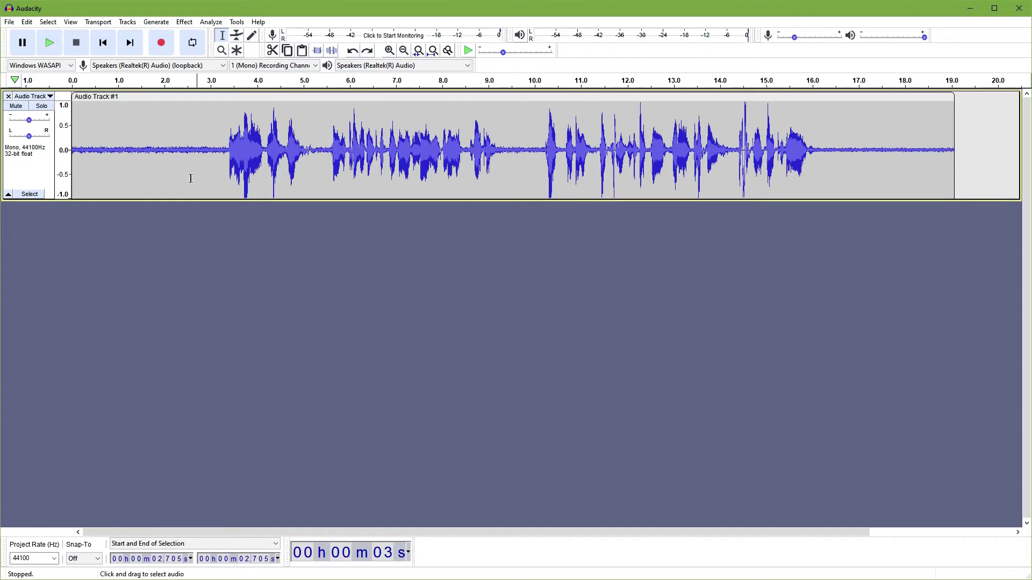
# Step: Briefly play the recording's start, then select the roughly 3-second noise stretch before the speech
pyautogui.click(85, 105)
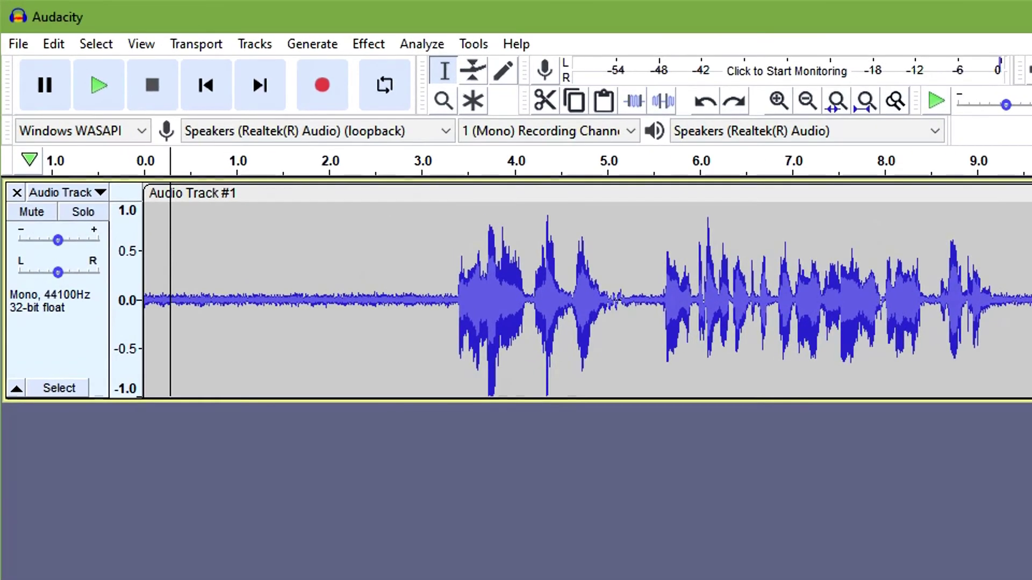
pyautogui.press('space')
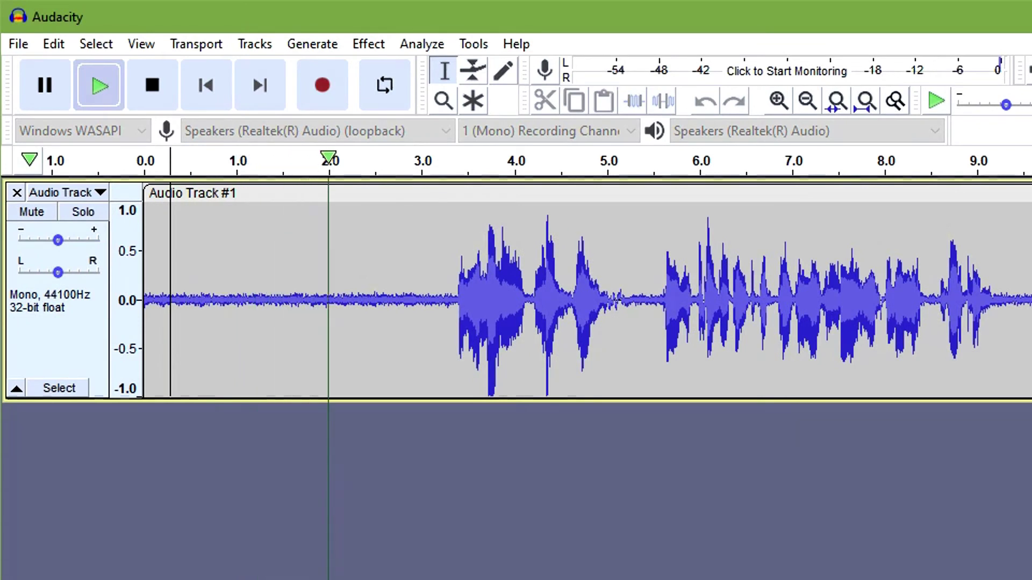
pyautogui.press('space')
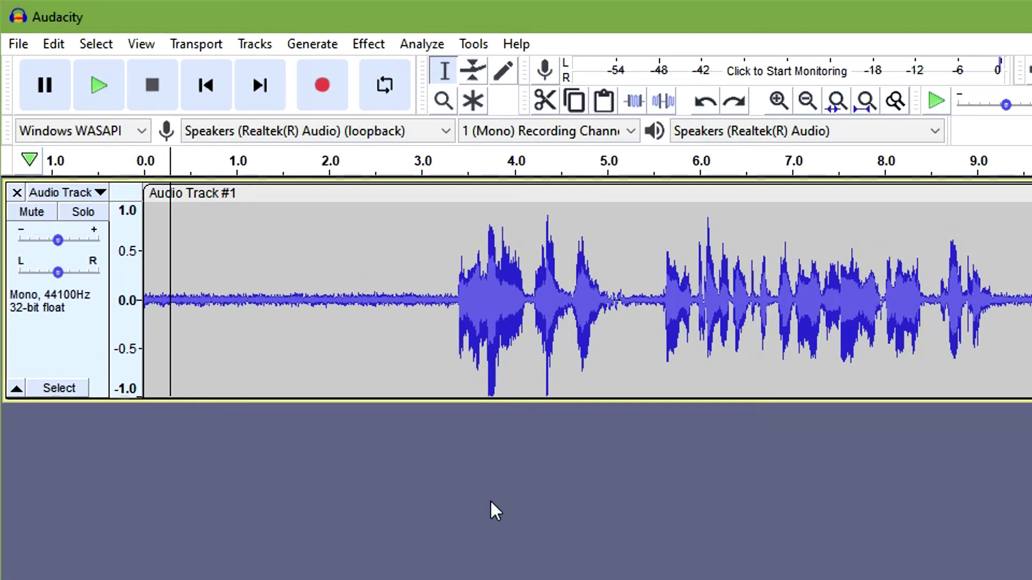
pyautogui.moveTo(431, 315); pyautogui.dragTo(143, 339)
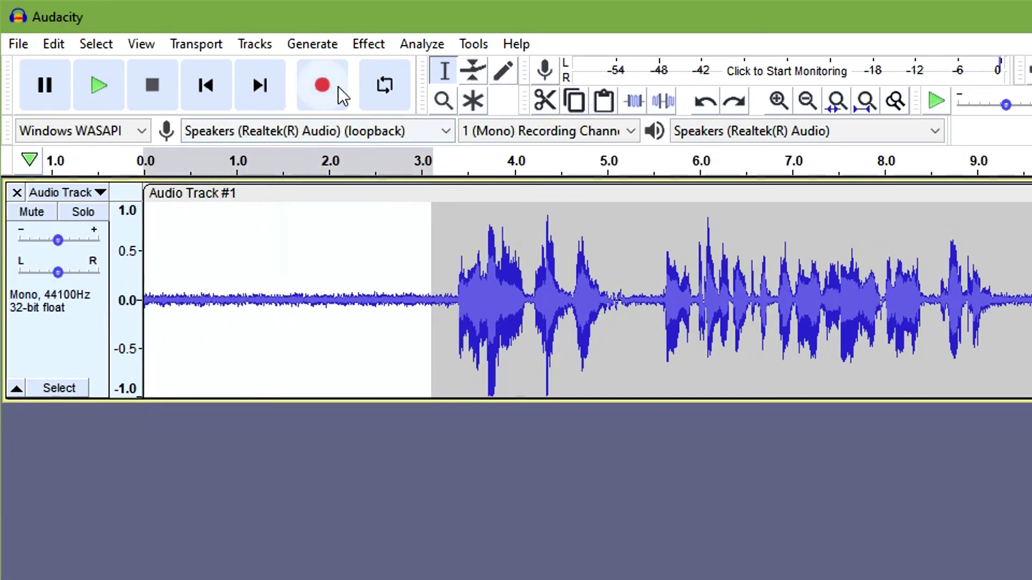
# Step: Capture a Noise Reduction noise profile from the selected 0–3 s of background noise
pyautogui.click(376, 46)
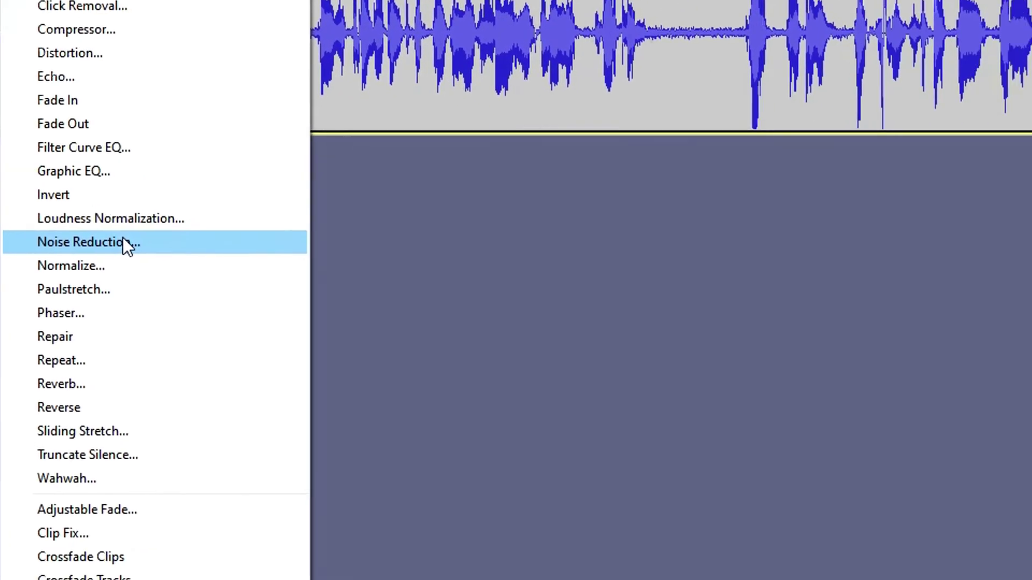
pyautogui.click(470, 300)
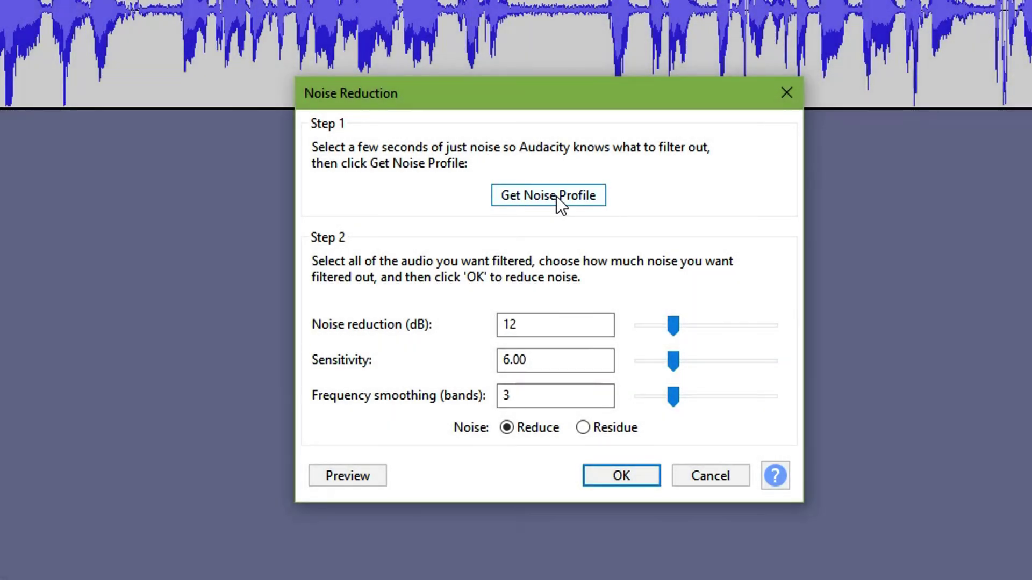
pyautogui.click(556, 196)
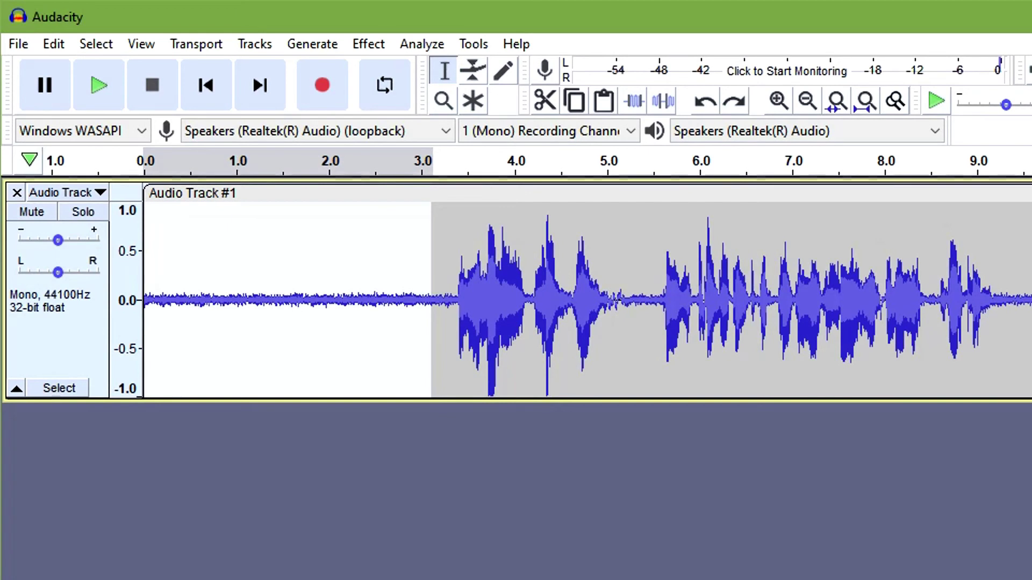
# Step: Run Noise Reduction on the whole track at 12 dB, sensitivity 6.00, 3 smoothing bands
pyautogui.click(807, 197)
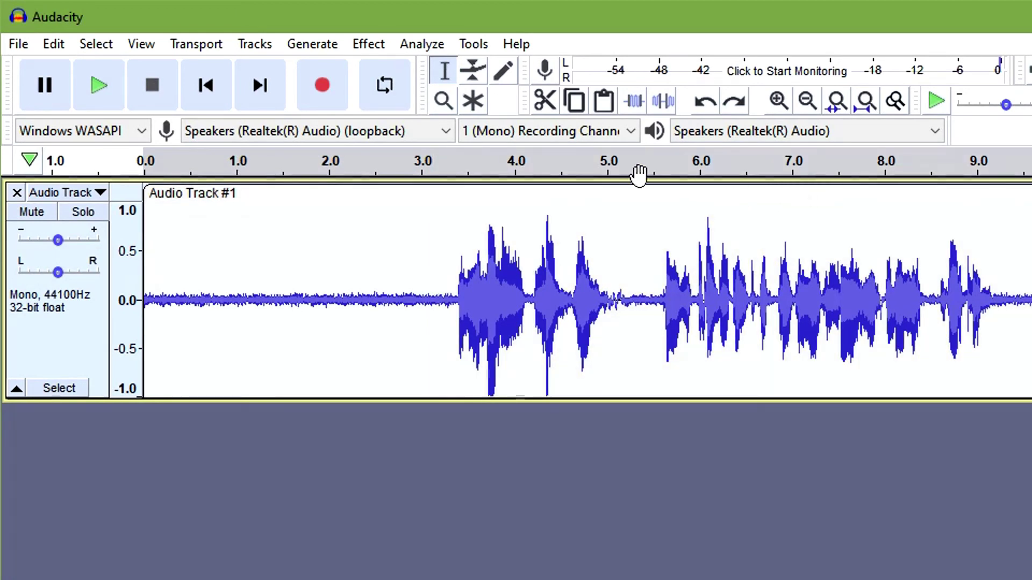
pyautogui.click(372, 45)
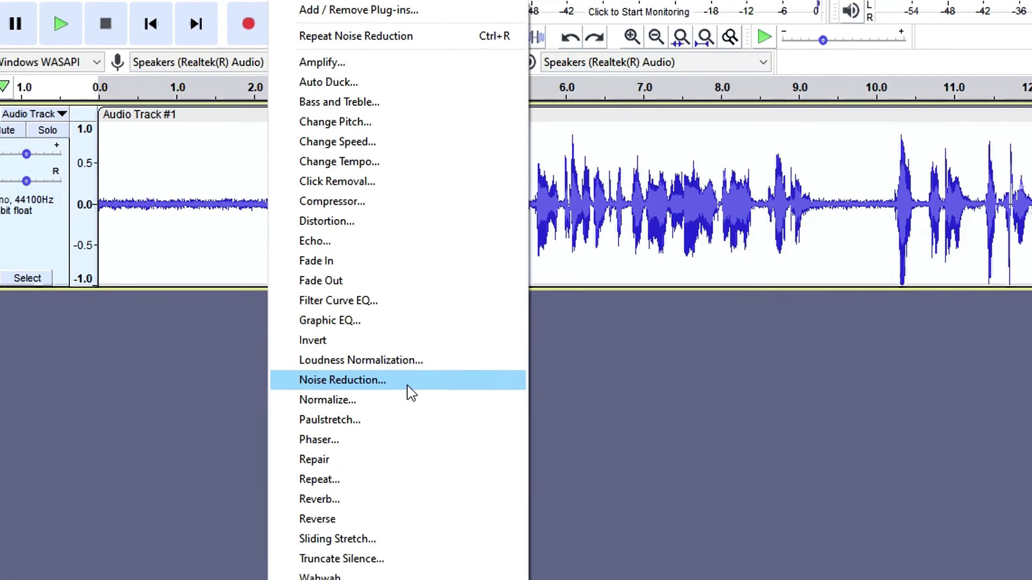
pyautogui.click(508, 511)
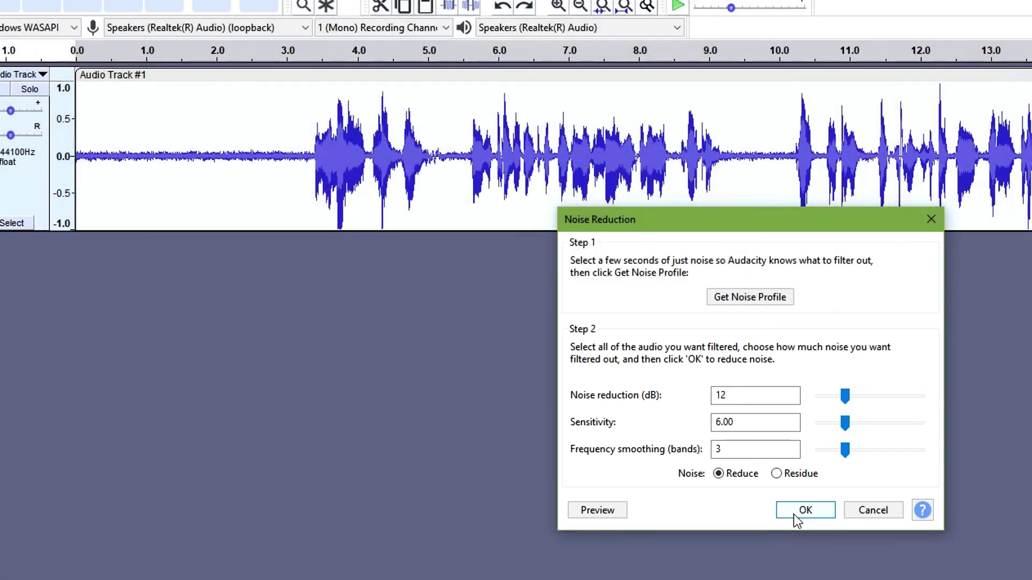
pyautogui.click(804, 510)
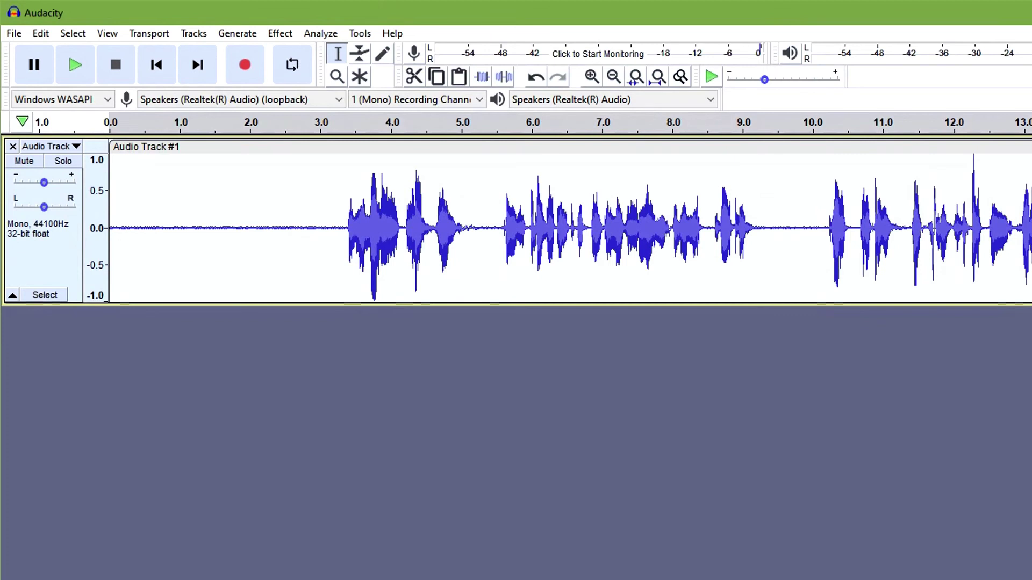
# Step: Play the cleaned track from 1.0 s to listen to the noise reduction
pyautogui.click(180, 168)
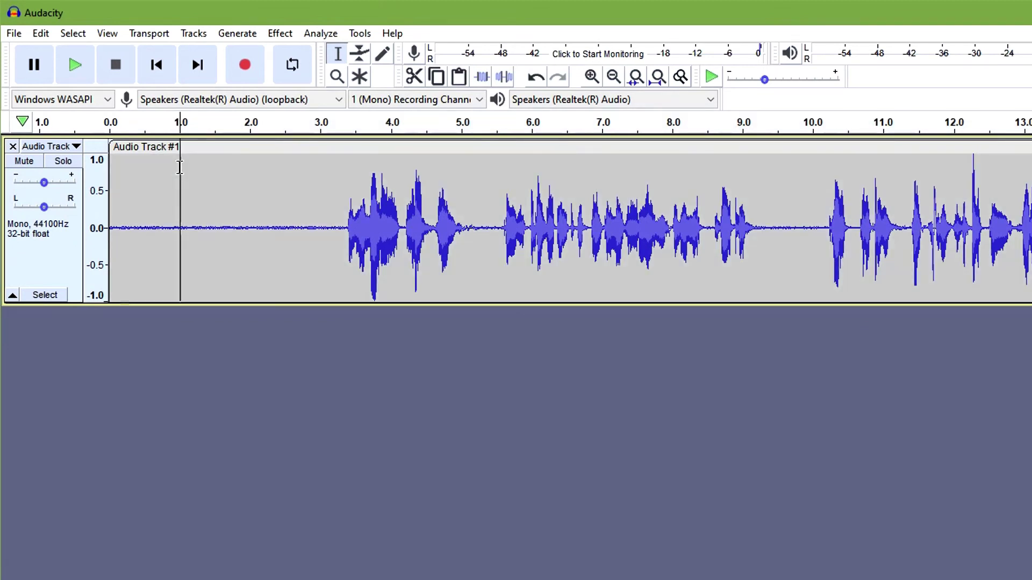
pyautogui.press('space')
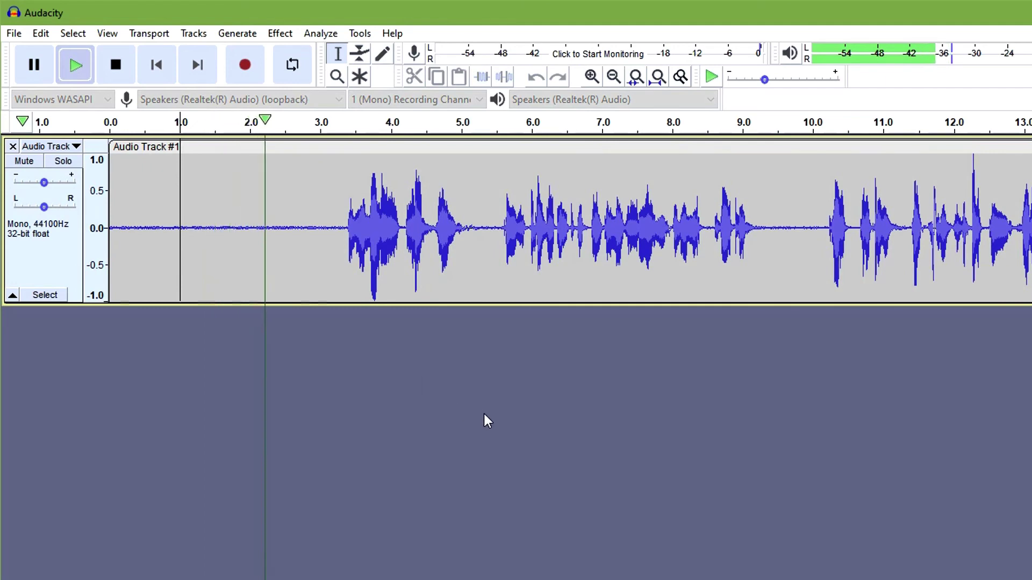
pyautogui.press('space')
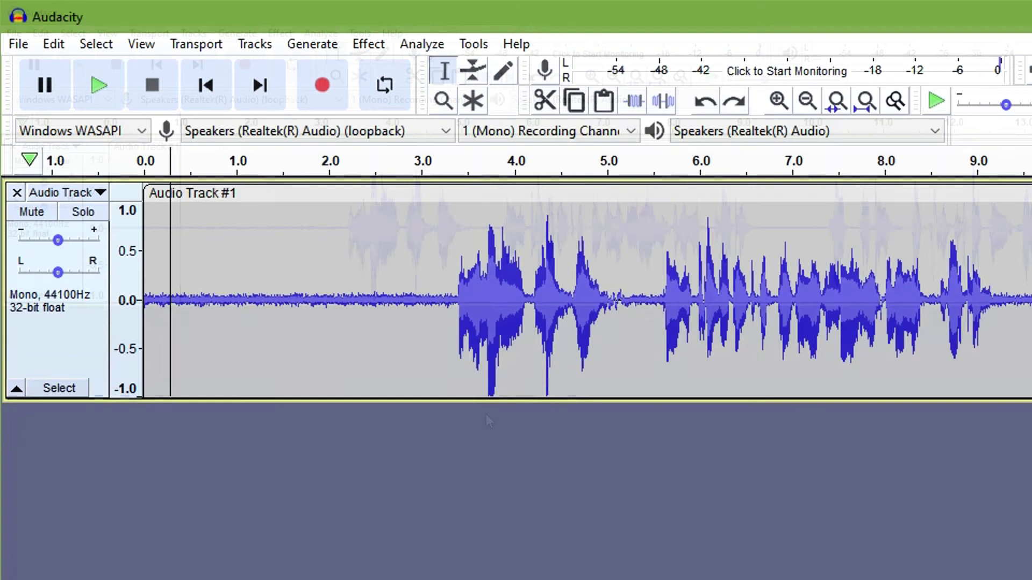
pyautogui.press('space')
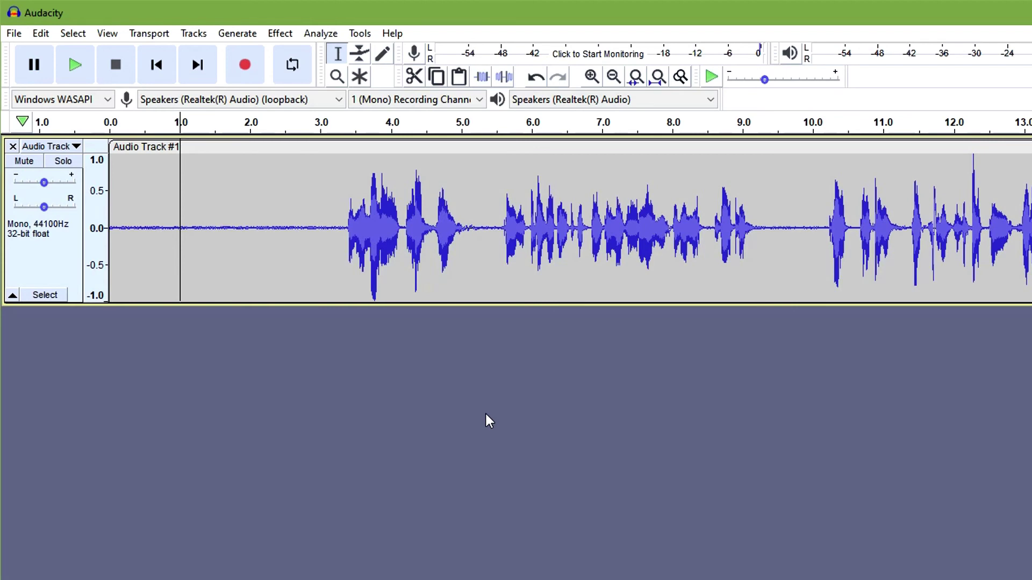
# Step: Capture a fresh noise profile from the silent 0.2–3.0 s stretch
pyautogui.moveTo(322, 231); pyautogui.dragTo(123, 231)
pyautogui.click(280, 34)
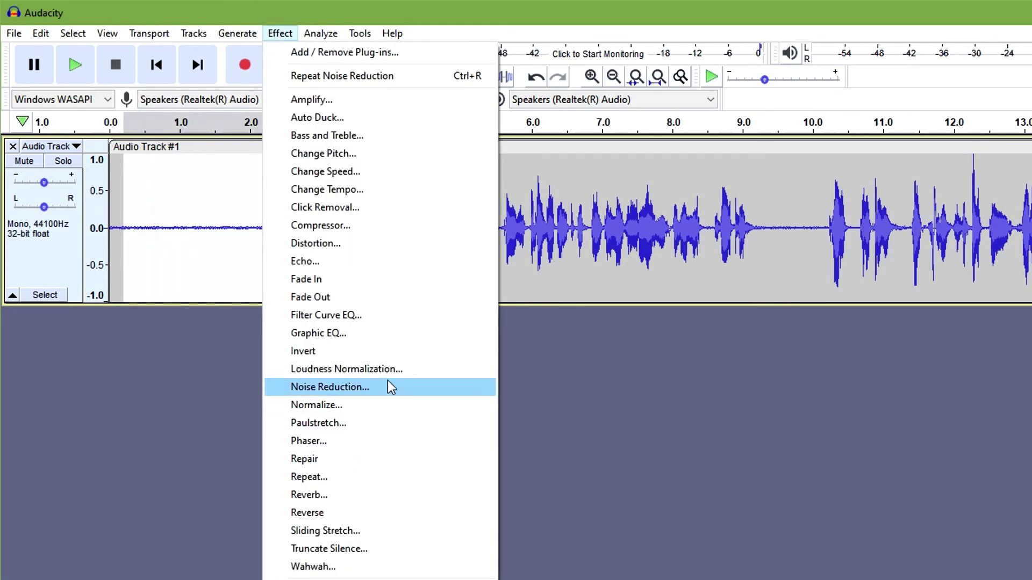
pyautogui.click(391, 387)
pyautogui.click(736, 363)
# Step: Run Noise Reduction again over the entire track and play it back from 1.0 s
pyautogui.click(480, 164)
pyautogui.hotkey('ctrl', 'a')
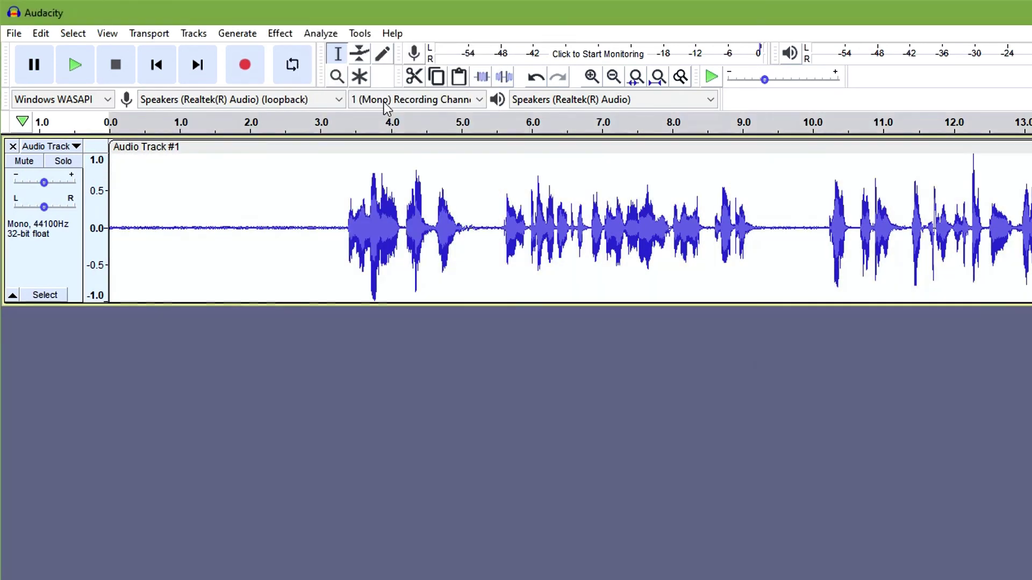
pyautogui.click(280, 33)
pyautogui.click(391, 387)
pyautogui.click(836, 576)
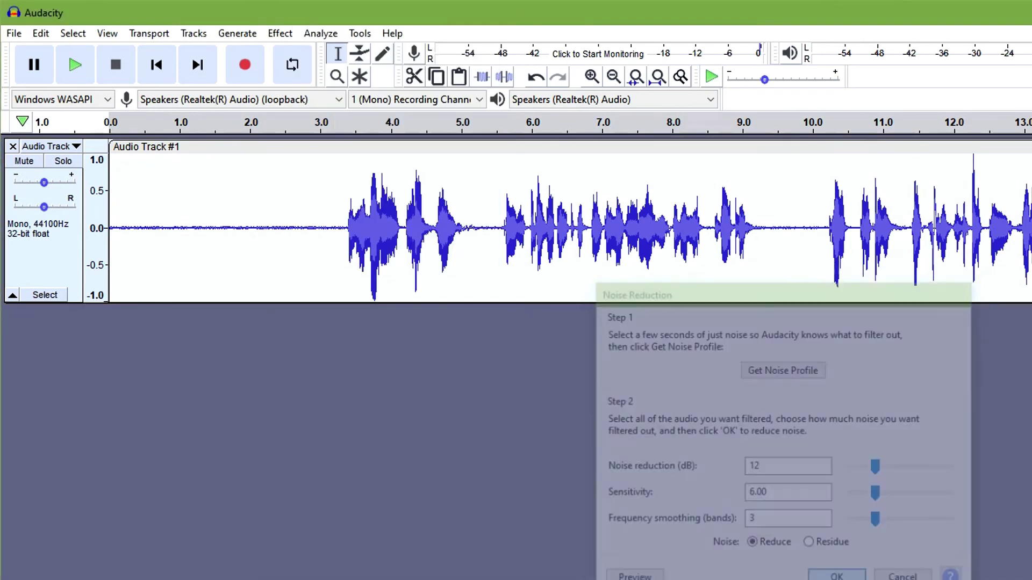
pyautogui.click(177, 191)
pyautogui.press('space')
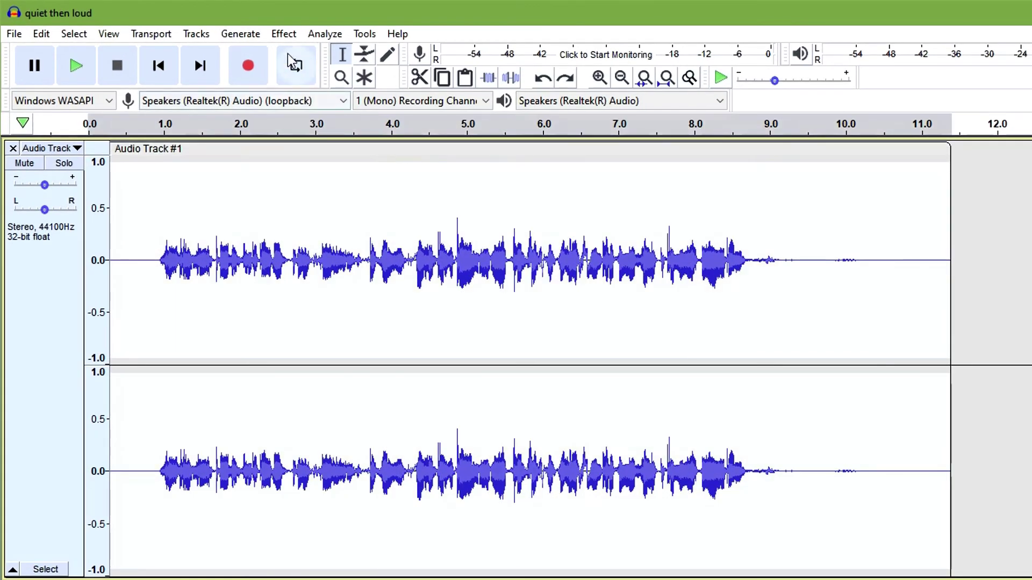
# Step: Normalize the stereo track to a -3.0 dB peak with DC offset removal enabled
pyautogui.click(282, 34)
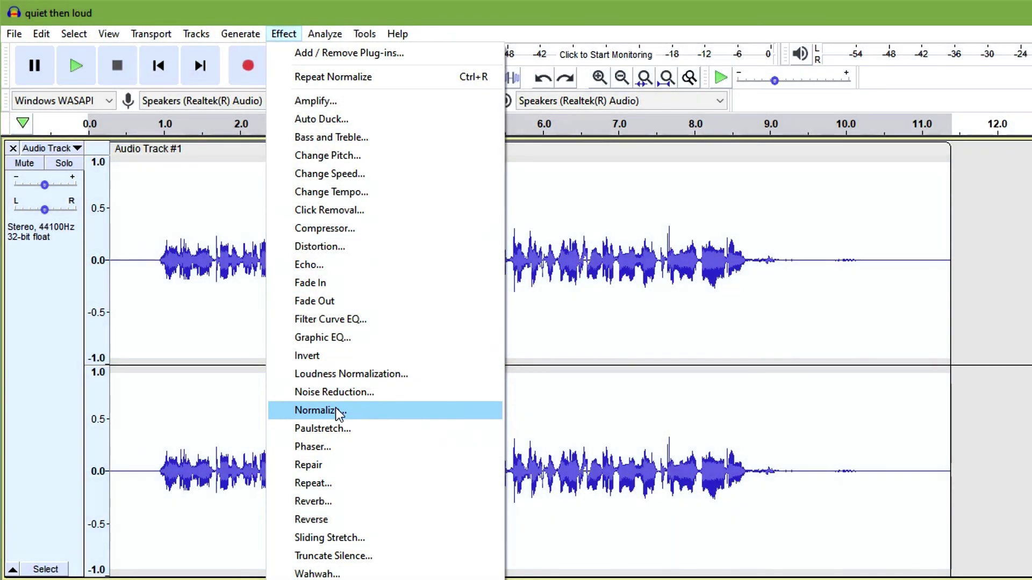
pyautogui.click(335, 408)
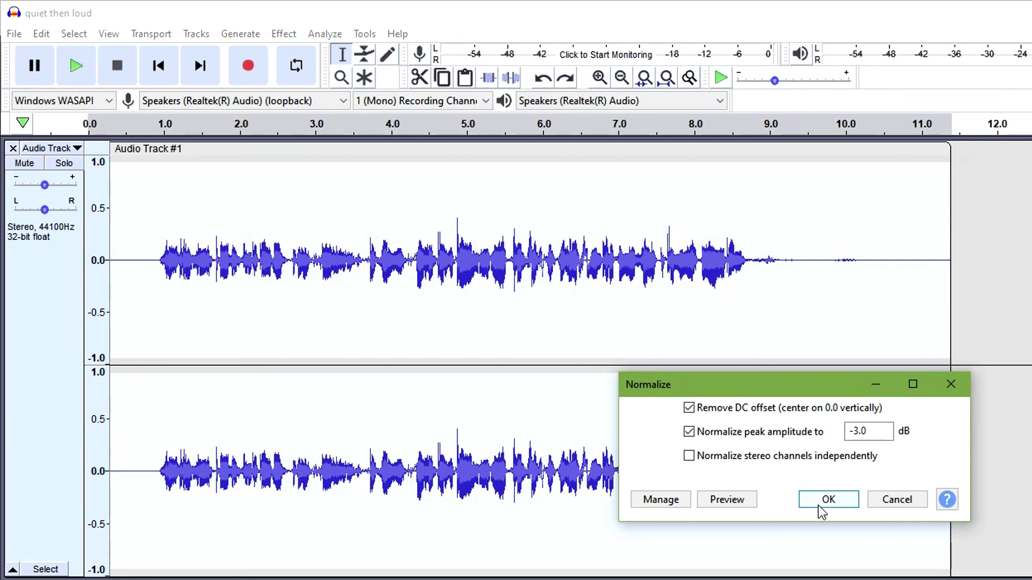
pyautogui.click(819, 506)
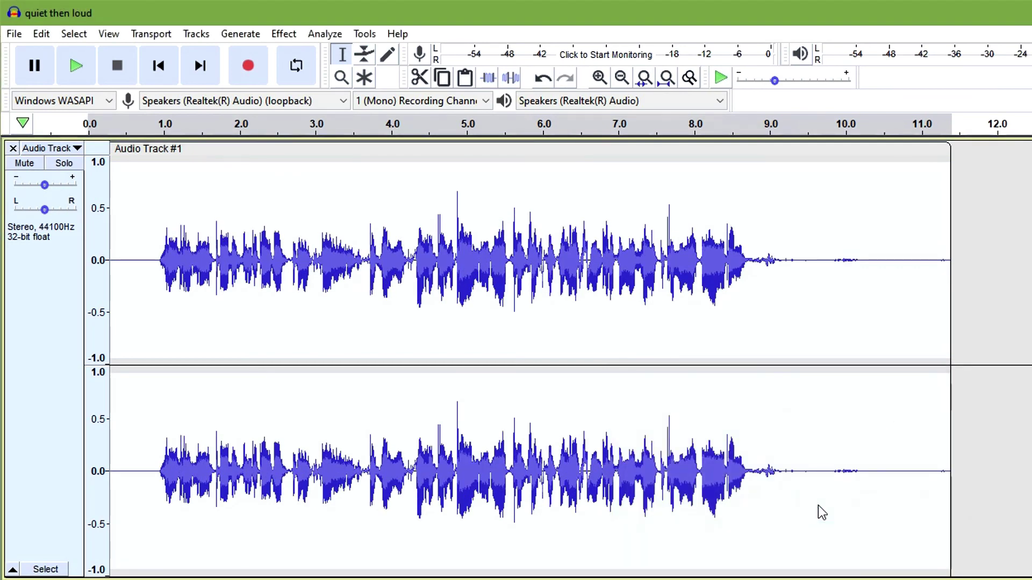